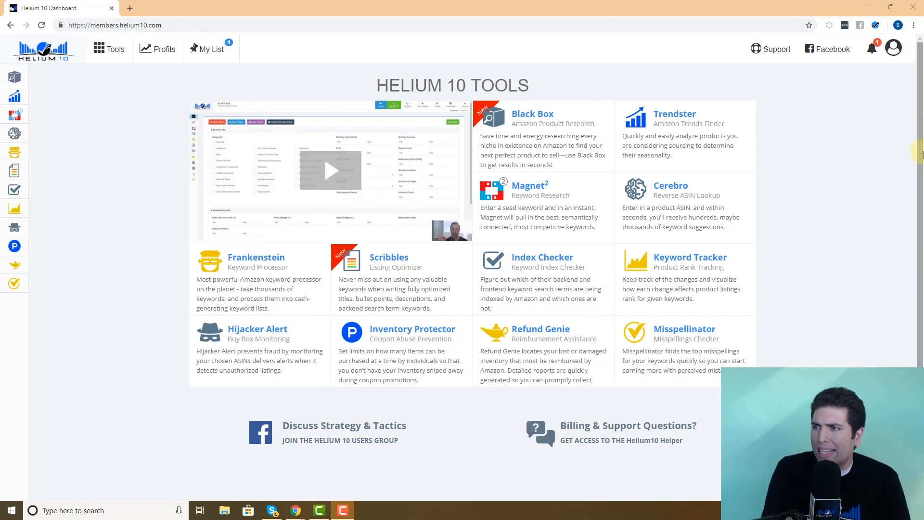
# From the avatar menu's User Accounts page, create a sub-user with the VA's name and e-mail address.
pyautogui.click(895, 54)
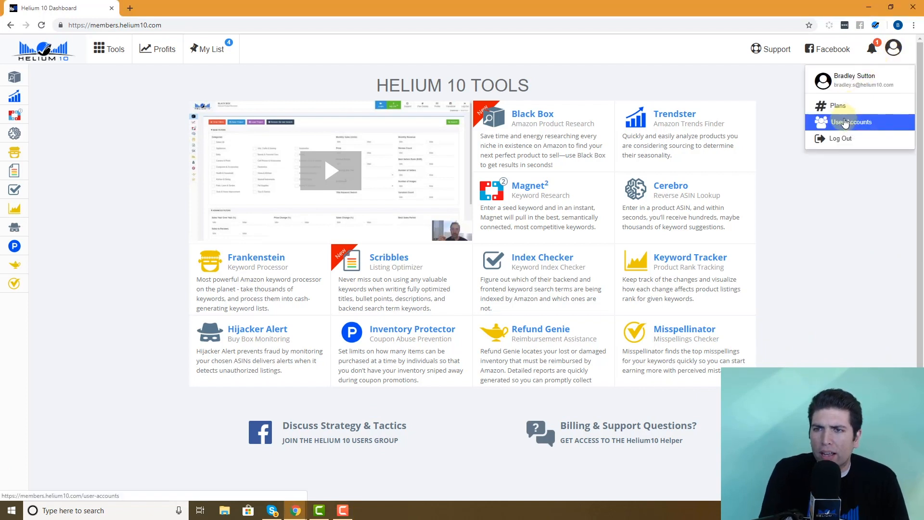
pyautogui.click(846, 123)
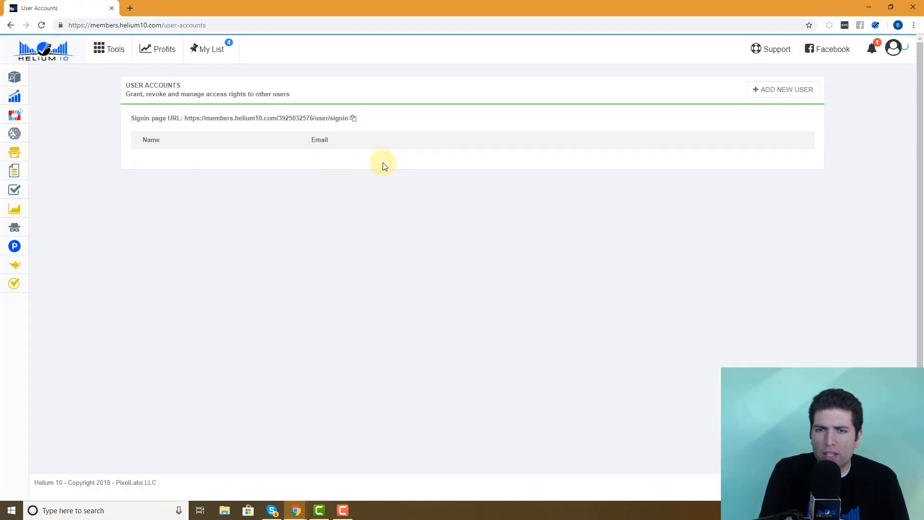
pyautogui.click(770, 95)
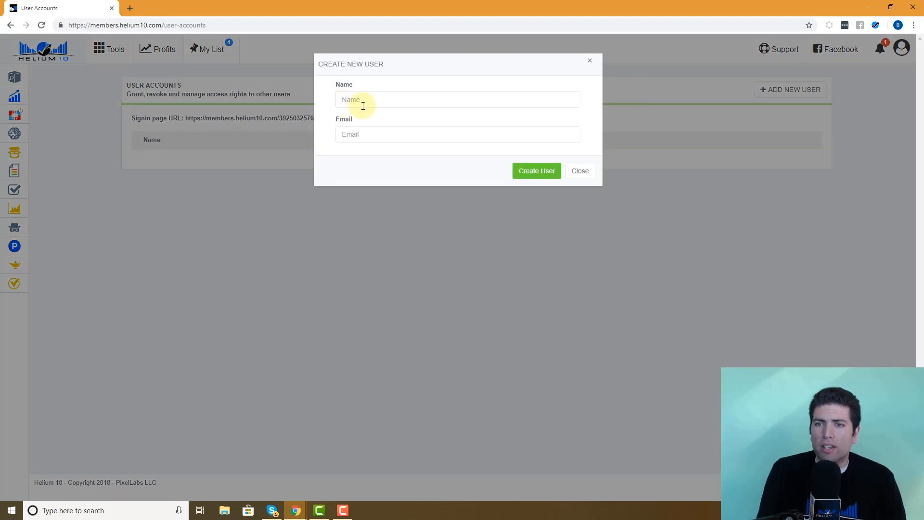
pyautogui.click(363, 108)
pyautogui.write('Bradley')
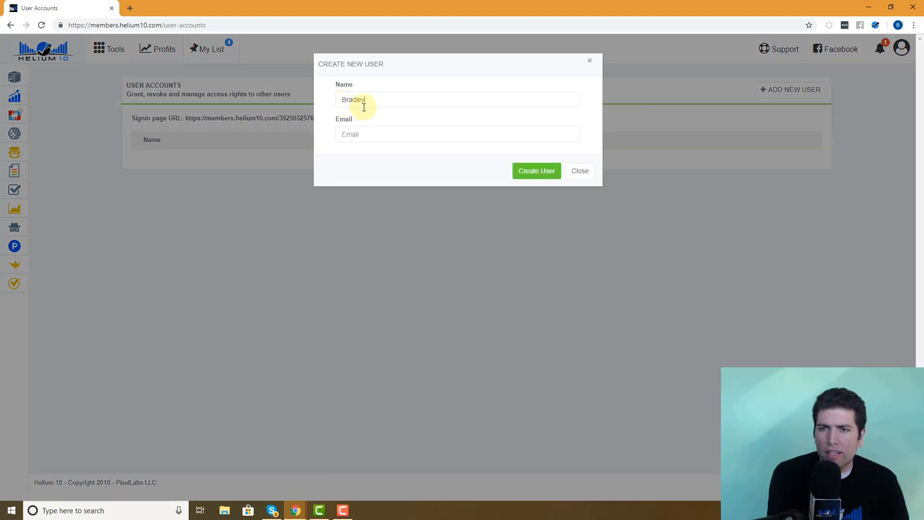
pyautogui.write(' VA 1')
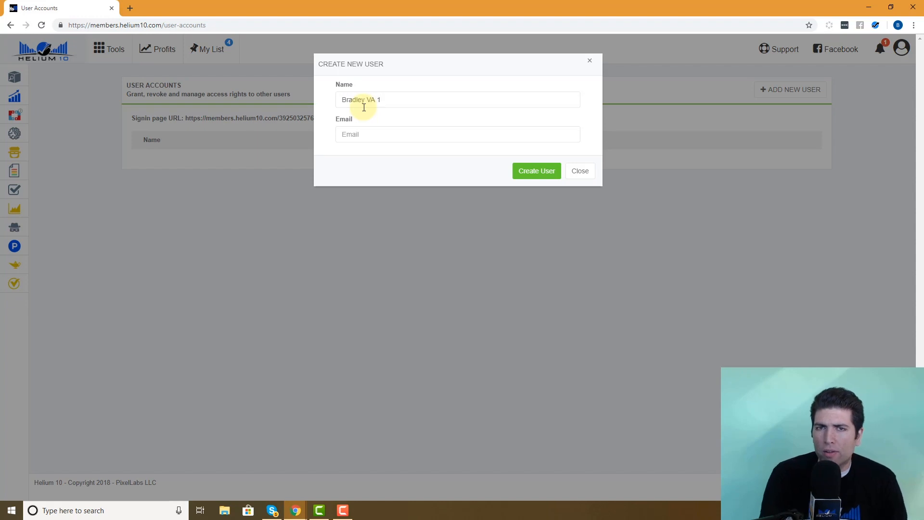
pyautogui.click(369, 139)
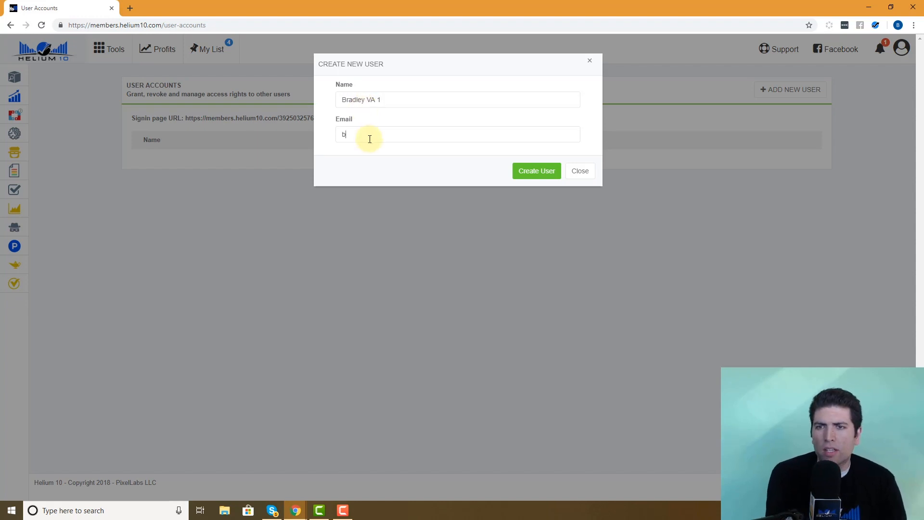
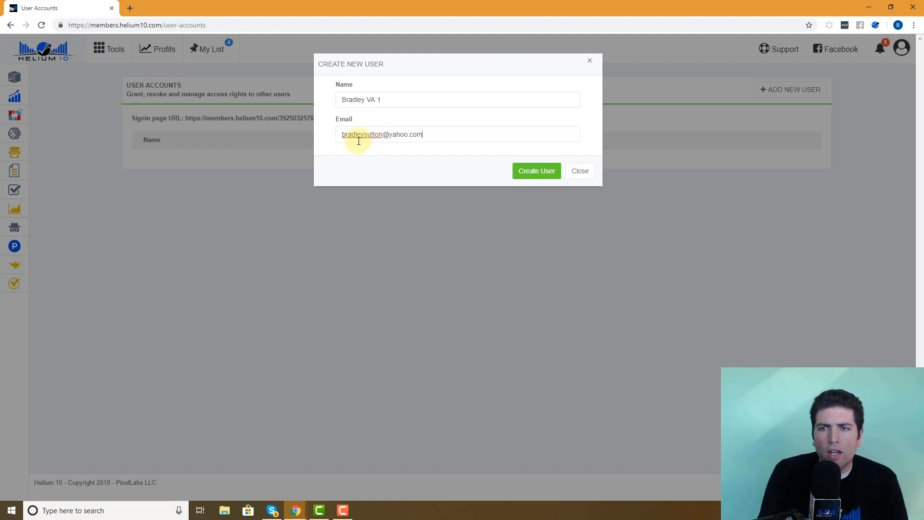
pyautogui.click(529, 172)
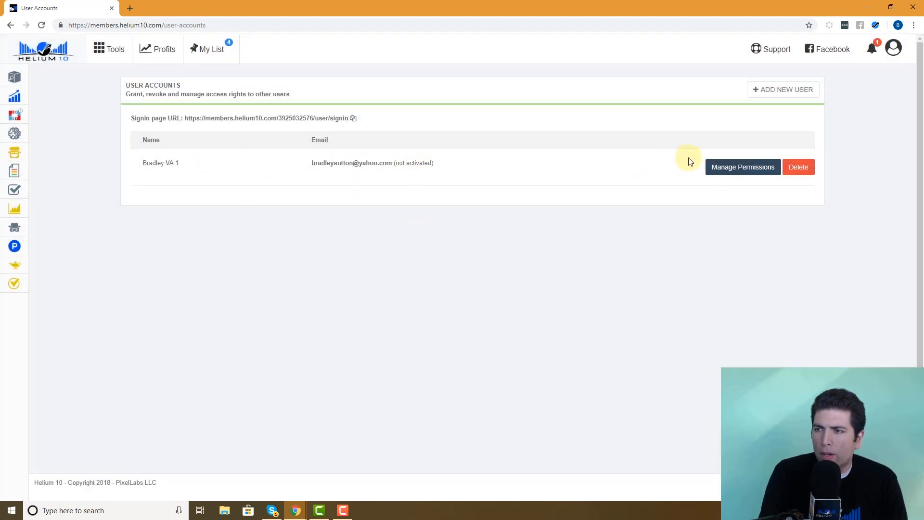
# Tick Black Box + Xray, Magnet², Cerebro and Keyword Tracker under Manage Permissions, then collapse the panel.
pyautogui.click(730, 168)
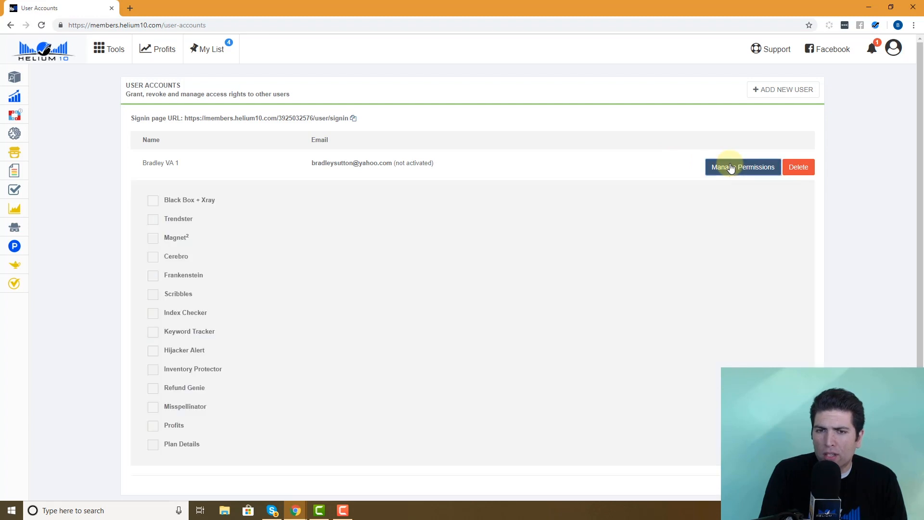
pyautogui.click(155, 202)
pyautogui.click(158, 260)
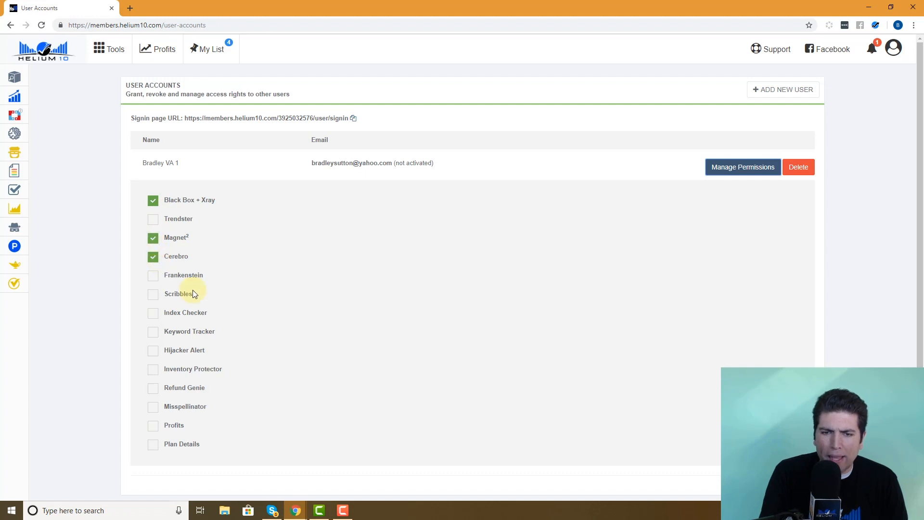
pyautogui.click(152, 331)
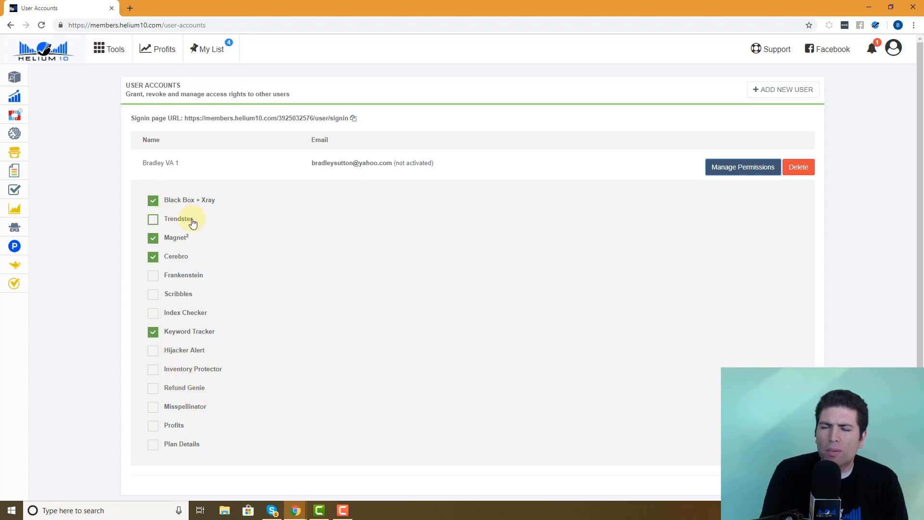
pyautogui.click(734, 167)
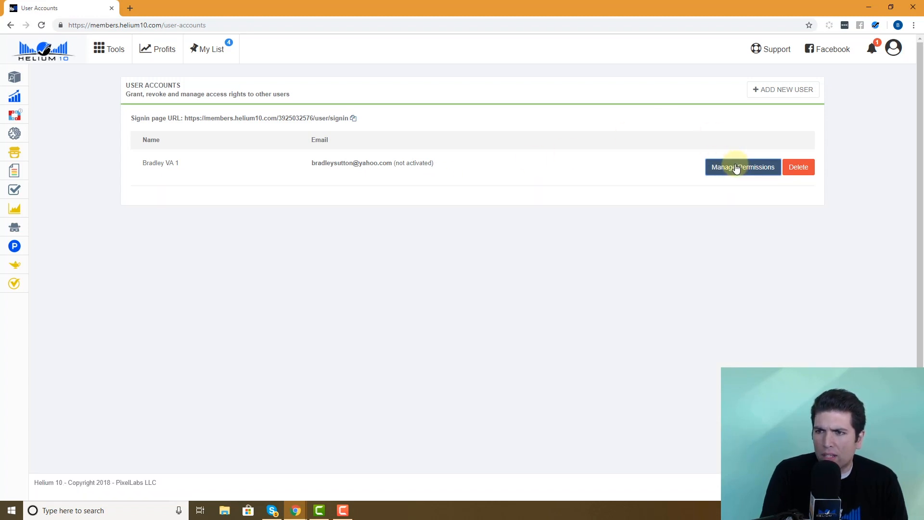
pyautogui.click(736, 167)
pyautogui.click(710, 169)
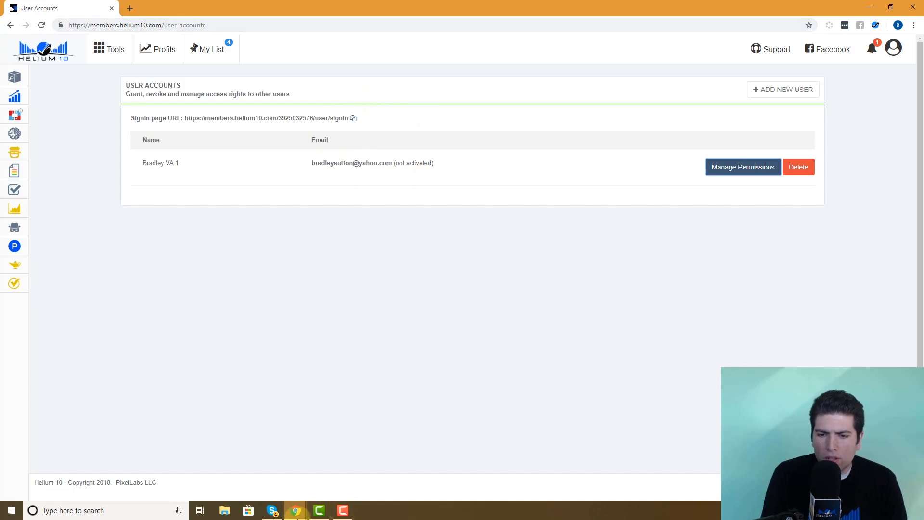
# Bring Yahoo Mail forward and open the invitation's 'Click here' link in a maximized incognito window.
pyautogui.moveTo(296, 511)
pyautogui.click(253, 470)
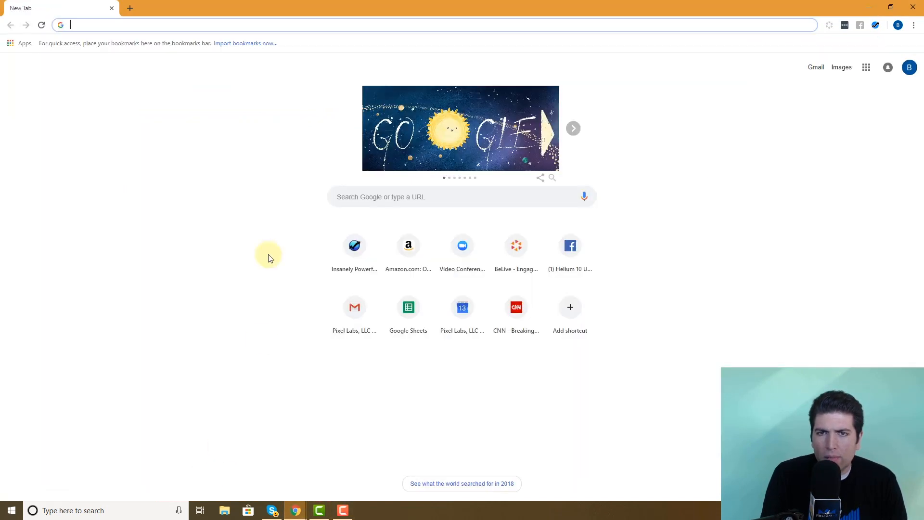
pyautogui.moveTo(190, 8); pyautogui.dragTo(0, 9)
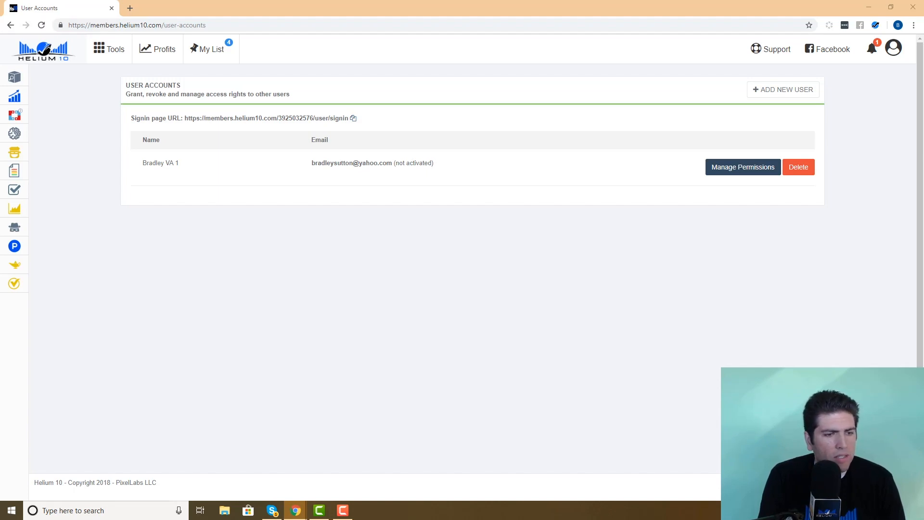
pyautogui.moveTo(0, 61); pyautogui.dragTo(366, 28)
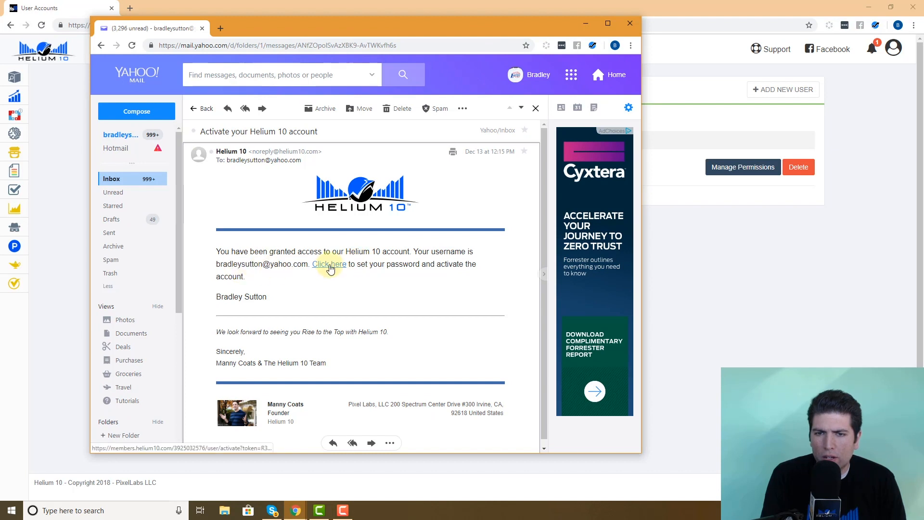
pyautogui.rightClick(330, 267)
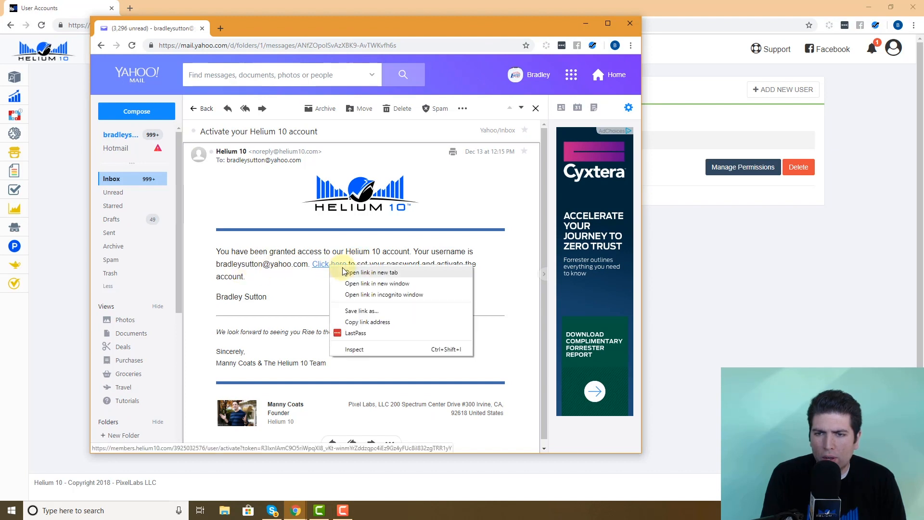
pyautogui.click(384, 300)
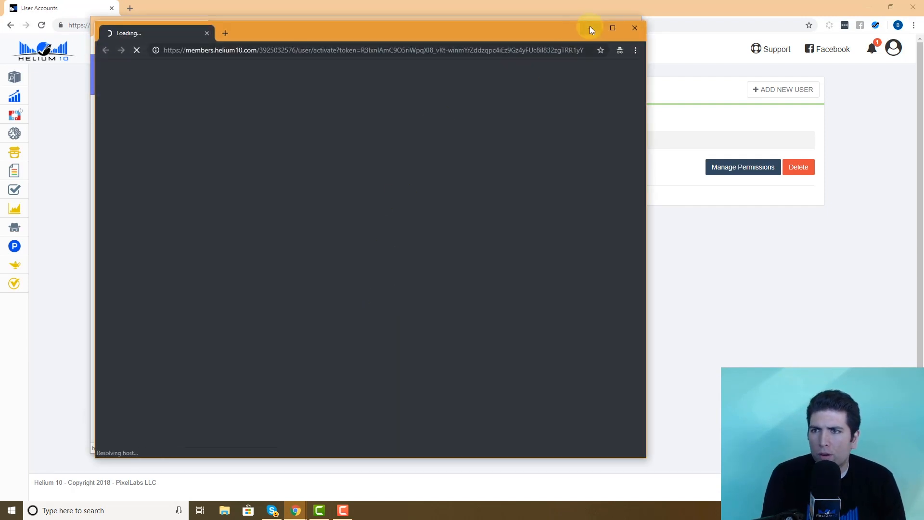
pyautogui.click(612, 27)
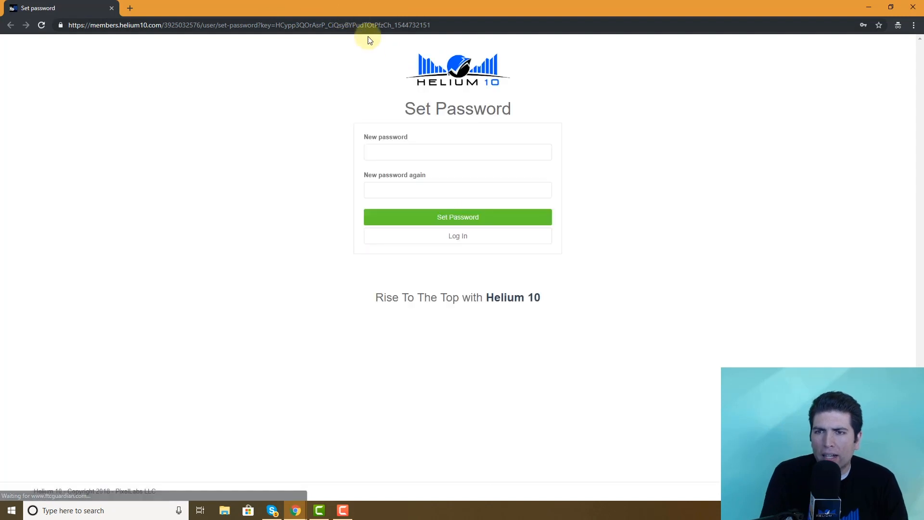
# Enter the VA's new password in both fields and submit it with Set Password.
pyautogui.click(439, 150)
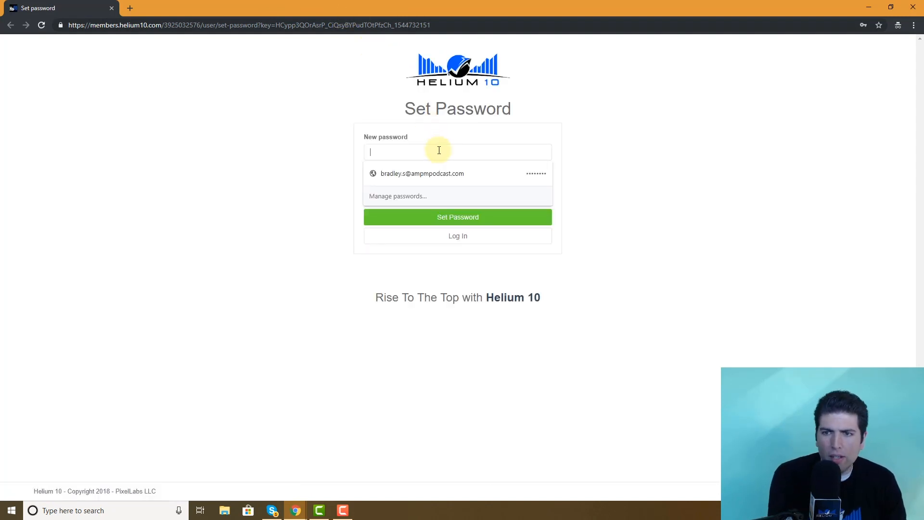
pyautogui.write('•••••••••')
pyautogui.press('Tab')
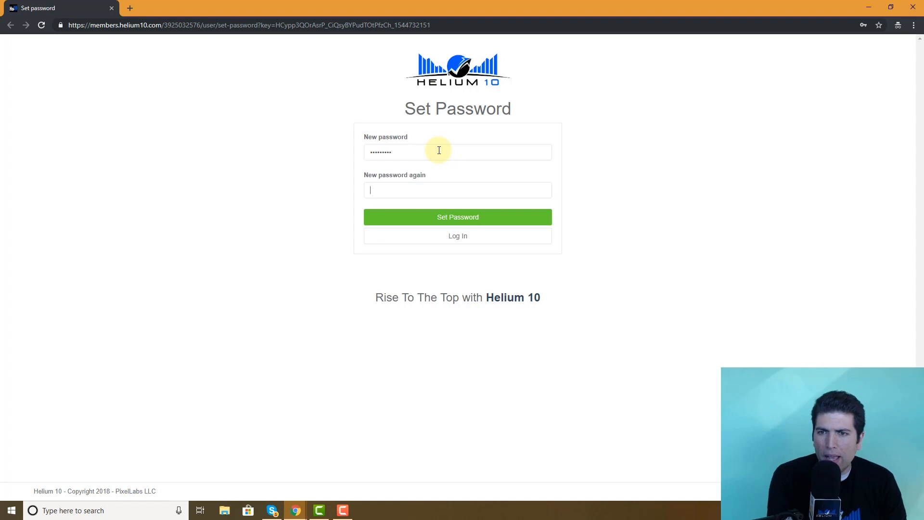
pyautogui.write('•••••••••')
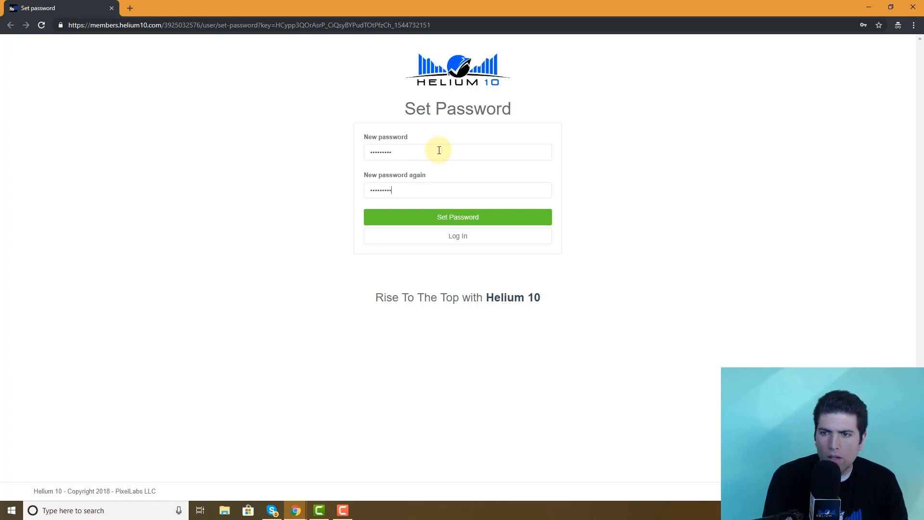
pyautogui.click(470, 221)
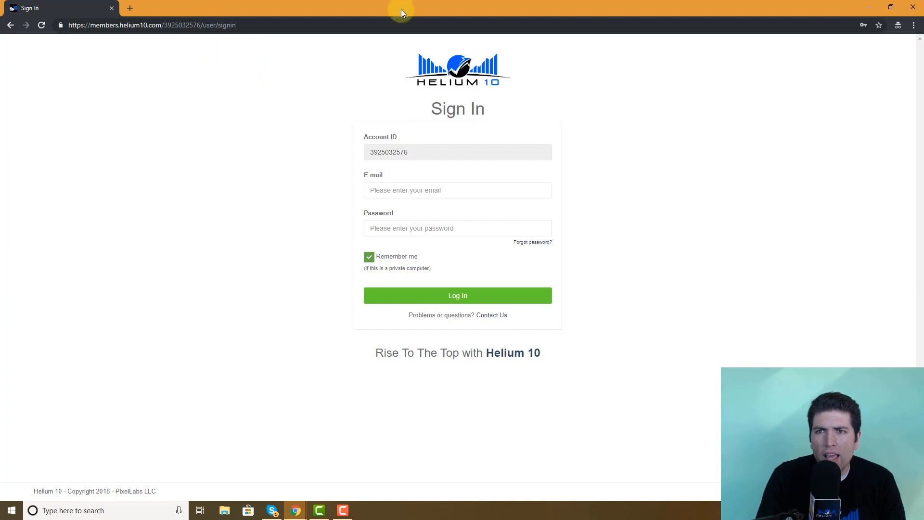
# Copy the sub-user Signin page URL from User Accounts and load it in the incognito window.
pyautogui.hotkey('alt', 'Tab')
pyautogui.hotkey('alt', 'Tab')
pyautogui.hotkey('alt', 'Tab')
pyautogui.hotkey('alt', 'Tab')
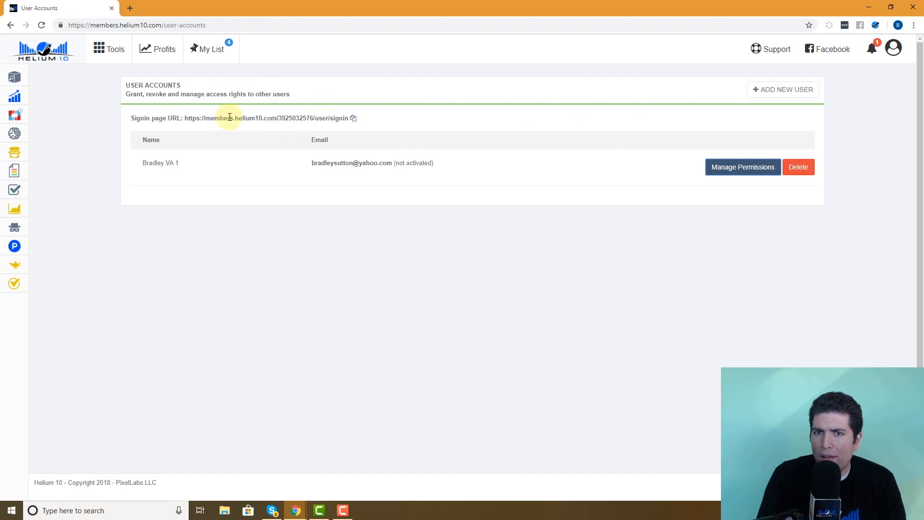
pyautogui.moveTo(184, 118); pyautogui.dragTo(367, 122)
pyautogui.hotkey('alt', 'Tab')
pyautogui.click(217, 25)
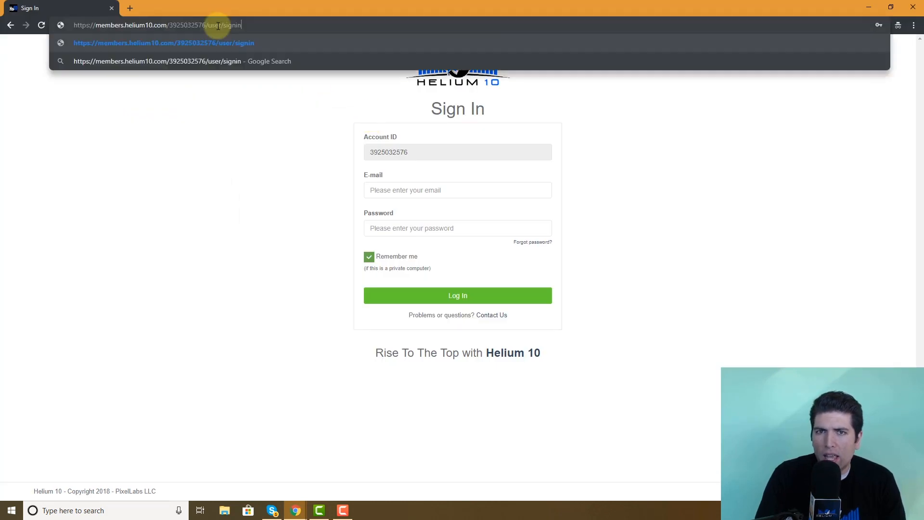
pyautogui.press('Return')
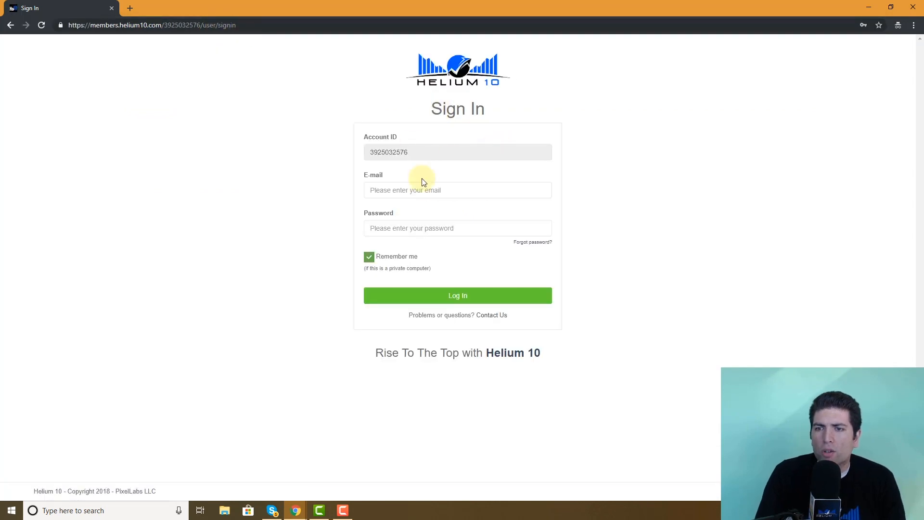
# Log in with the VA's e-mail address and password.
pyautogui.click(428, 191)
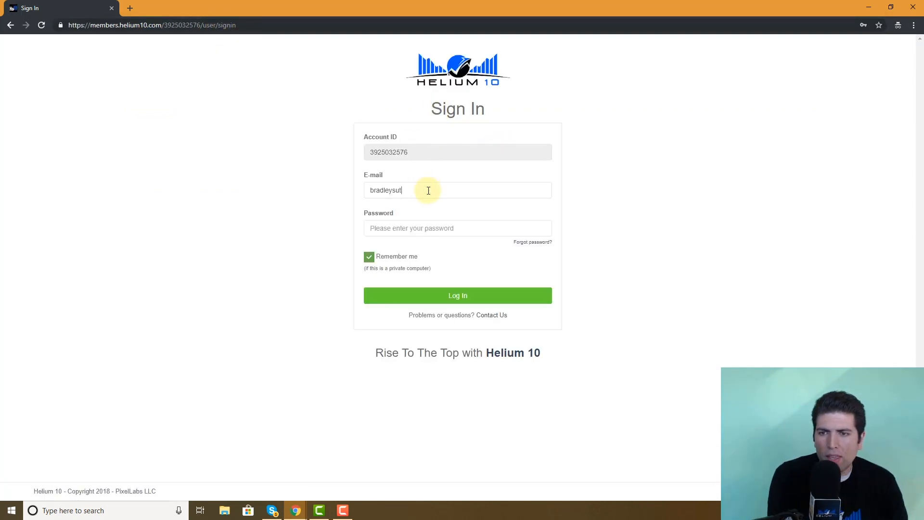
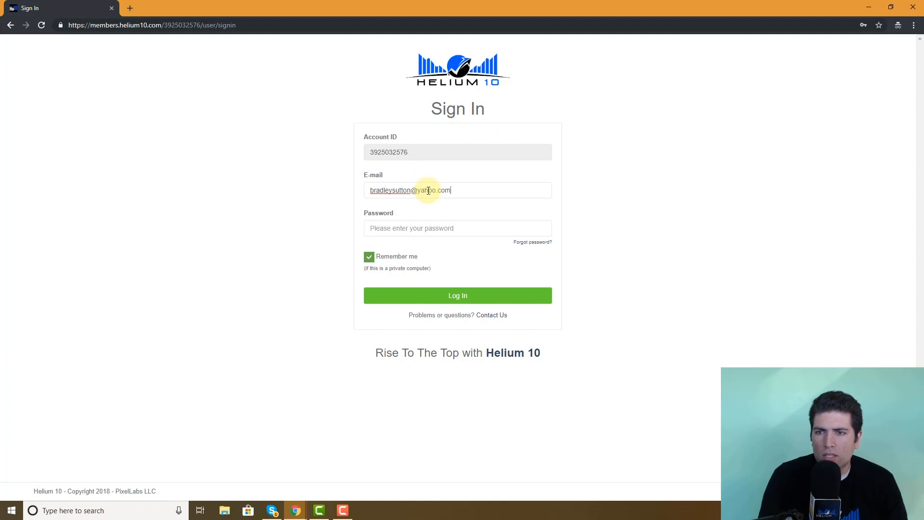
pyautogui.click(440, 229)
pyautogui.write('*')
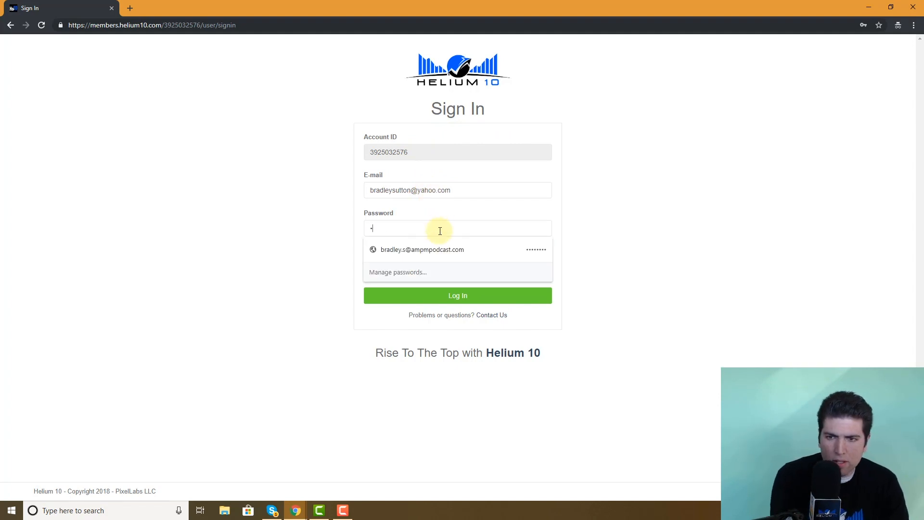
pyautogui.click(640, 259)
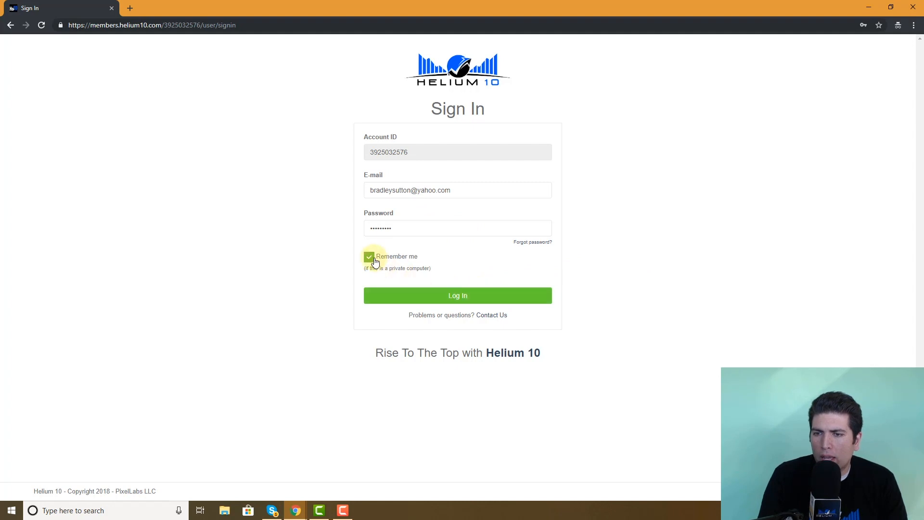
pyautogui.click(451, 297)
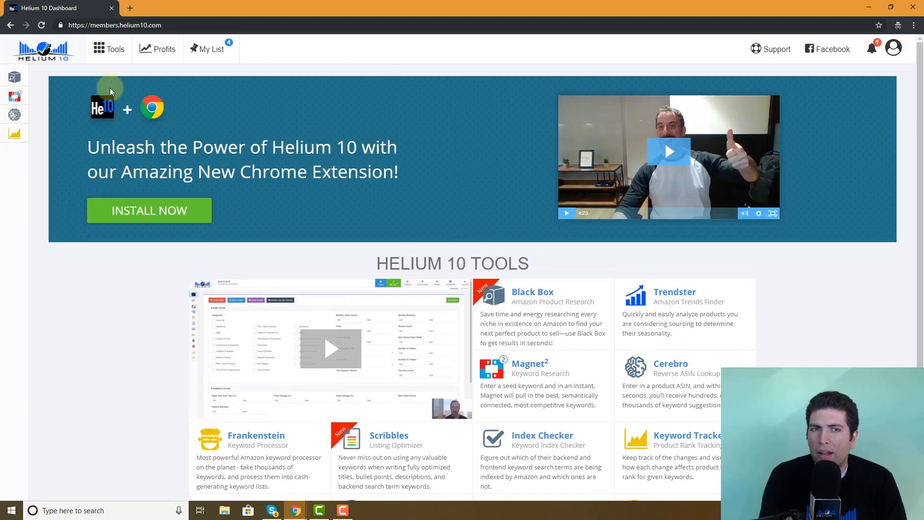
# As the VA, open Profits to see the 403 refusal, go back, then switch to the owner's window.
pyautogui.moveTo(57, 92)
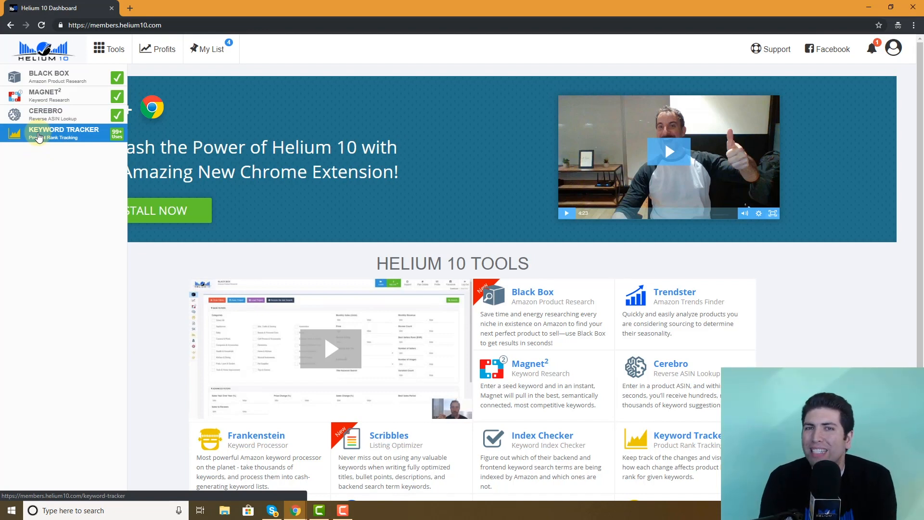
pyautogui.click(155, 48)
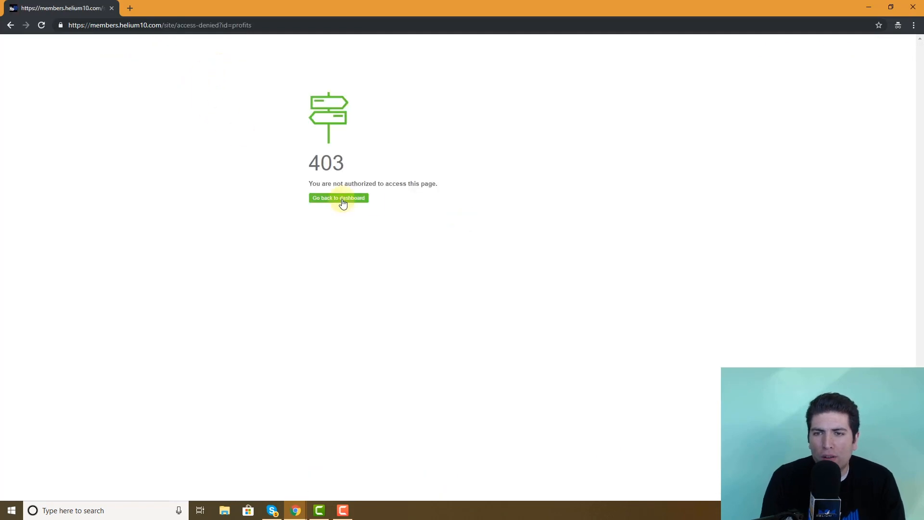
pyautogui.click(11, 25)
pyautogui.moveTo(25, 155)
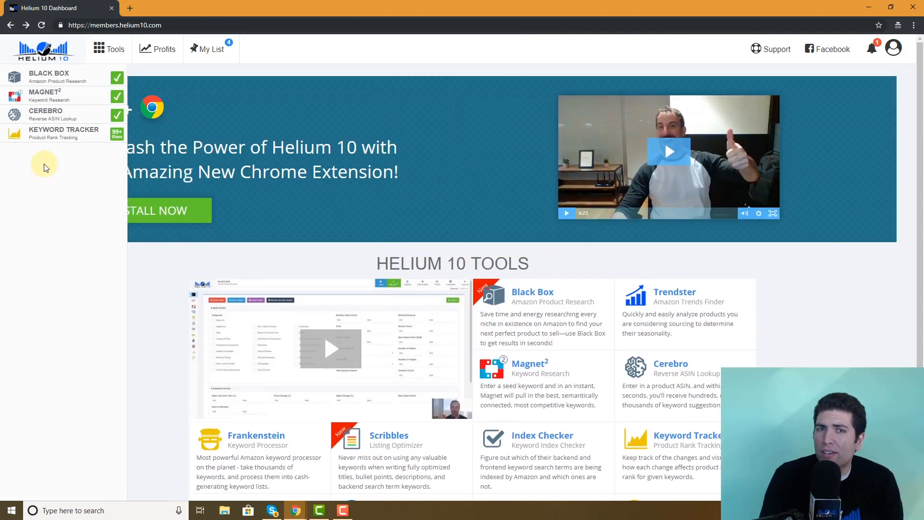
pyautogui.hotkey('alt', 'Tab')
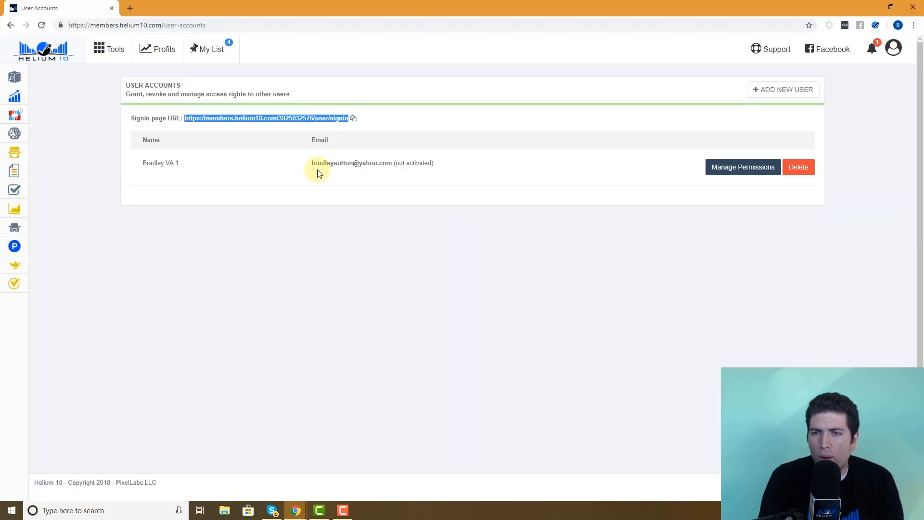
# Tick Frankenstein in the VA's permissions, then reload the VA's dashboard window.
pyautogui.click(742, 169)
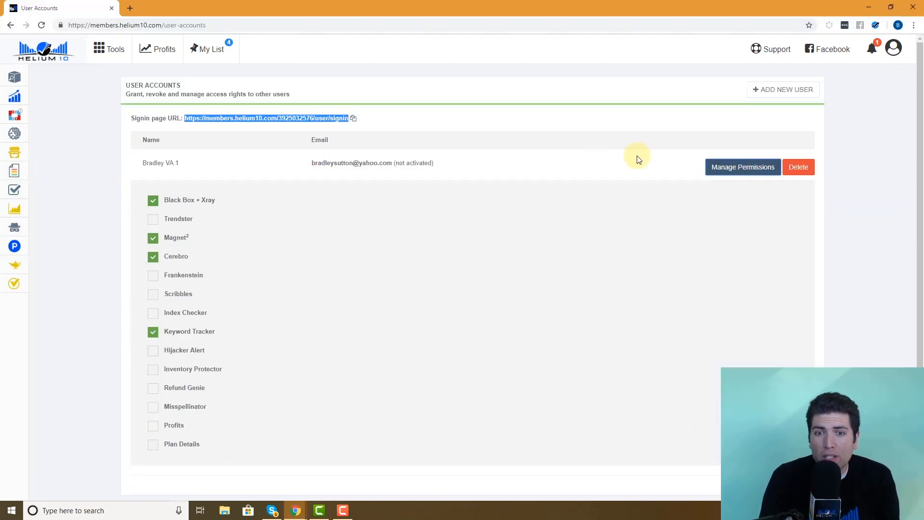
pyautogui.click(154, 277)
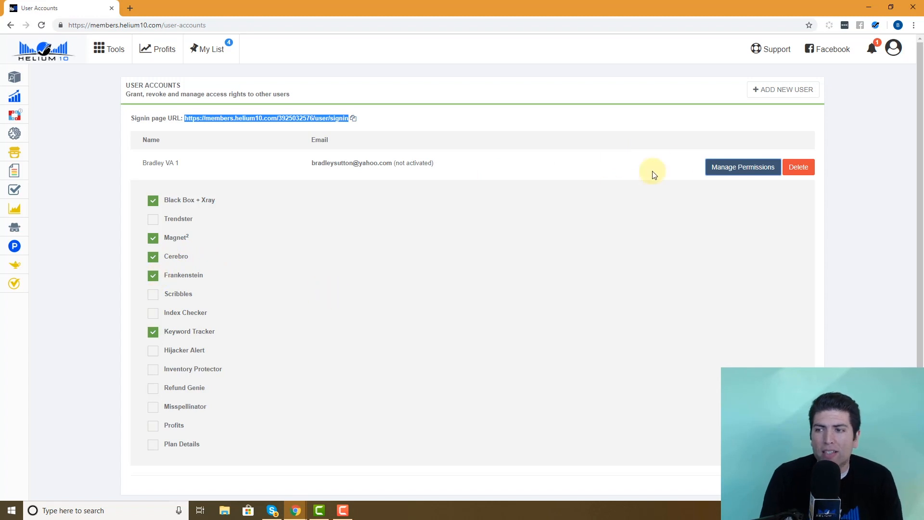
pyautogui.click(726, 167)
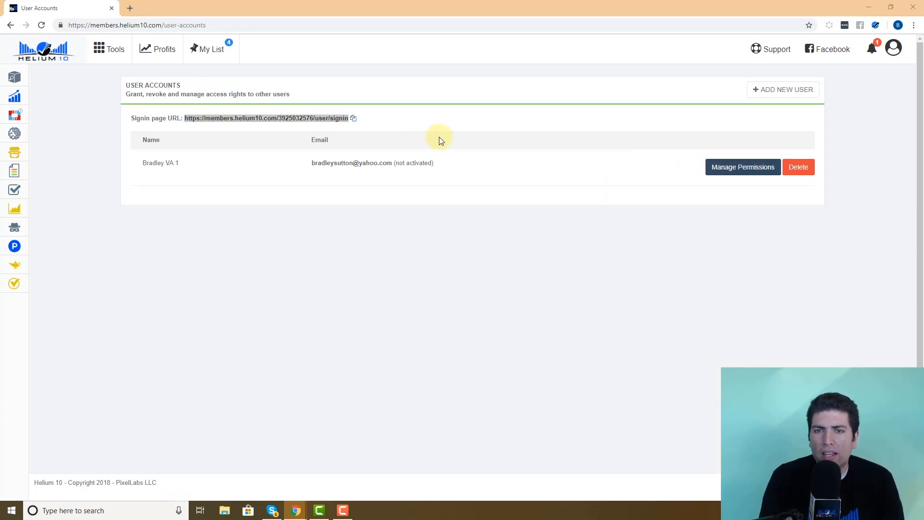
pyautogui.hotkey('alt', 'Tab')
pyautogui.click(42, 26)
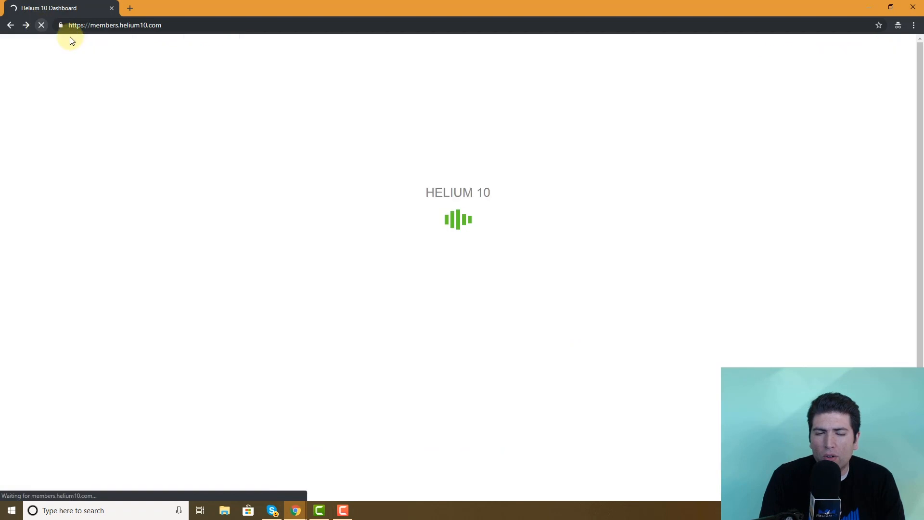
# Check the VA's tools menu to confirm Frankenstein now appears.
pyautogui.moveTo(43, 48)
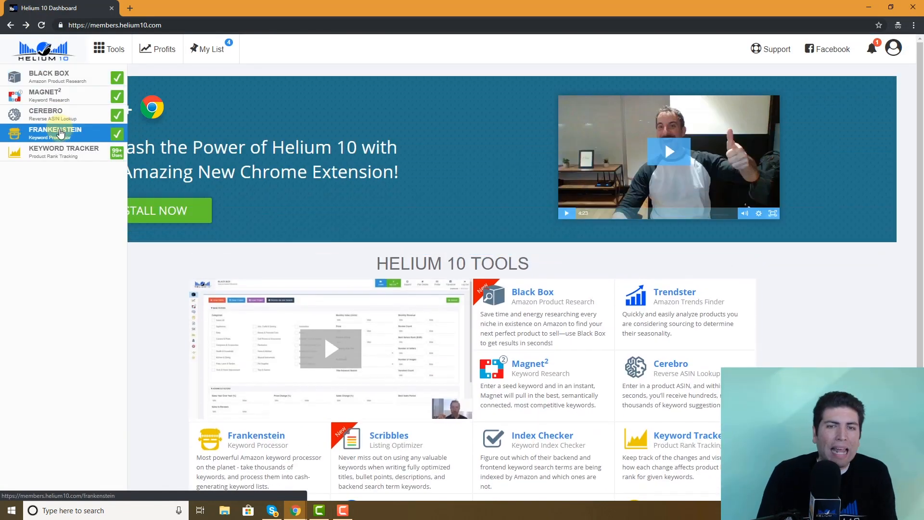